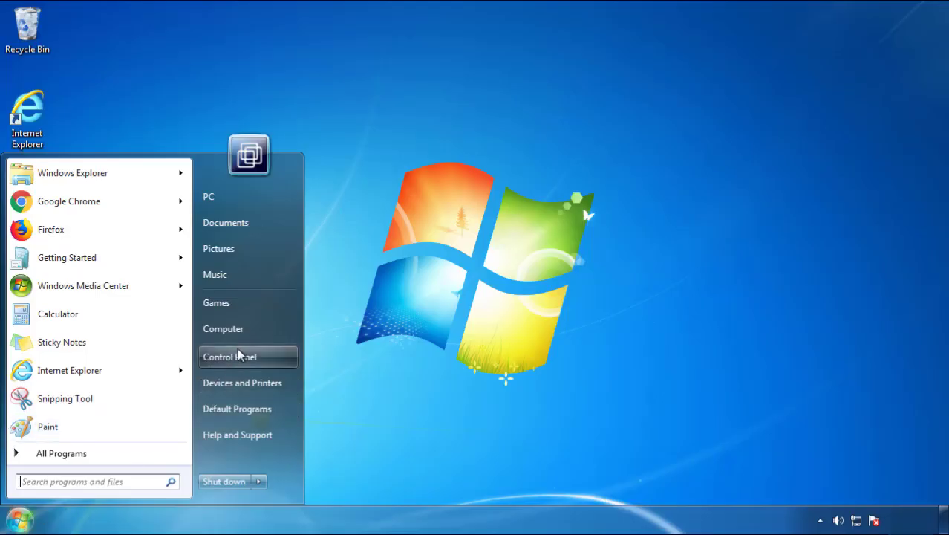
Step: Sort installed programs newest first and uninstall SearchMine 2.00 through Programs and Features
{"action": "left_click", "coordinate": [237, 353]}
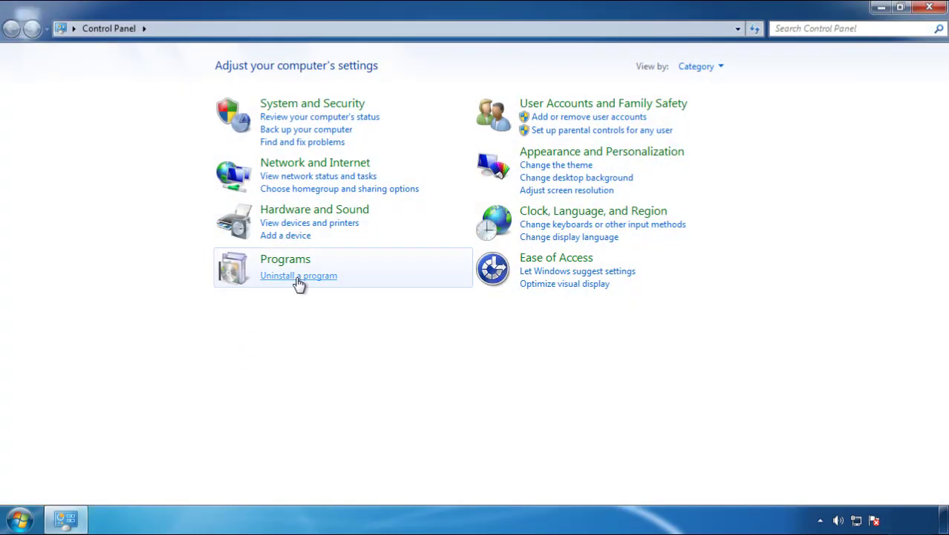
{"action": "left_click", "coordinate": [298, 283]}
{"action": "left_click", "coordinate": [559, 142]}
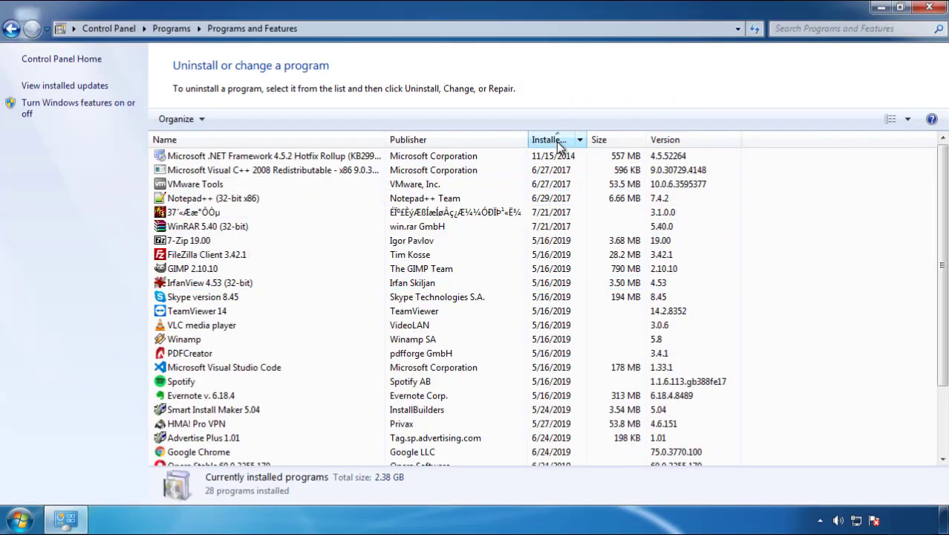
{"action": "left_click", "coordinate": [553, 141]}
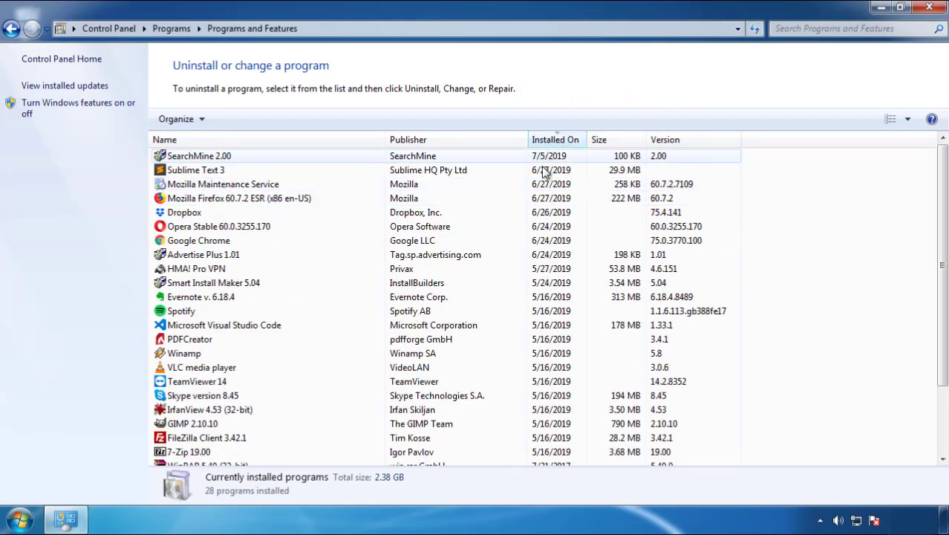
{"action": "left_click", "coordinate": [199, 158]}
{"action": "left_click", "coordinate": [235, 119]}
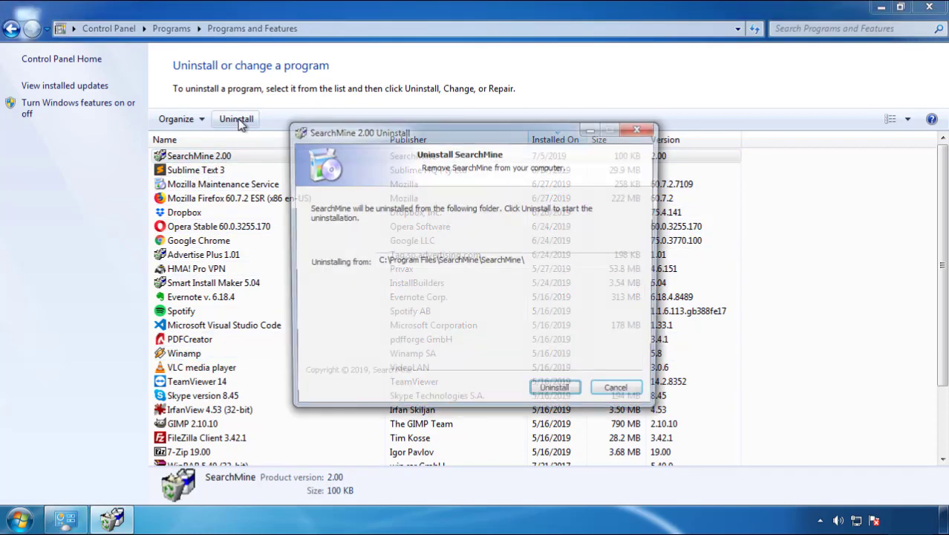
{"action": "left_click", "coordinate": [551, 395]}
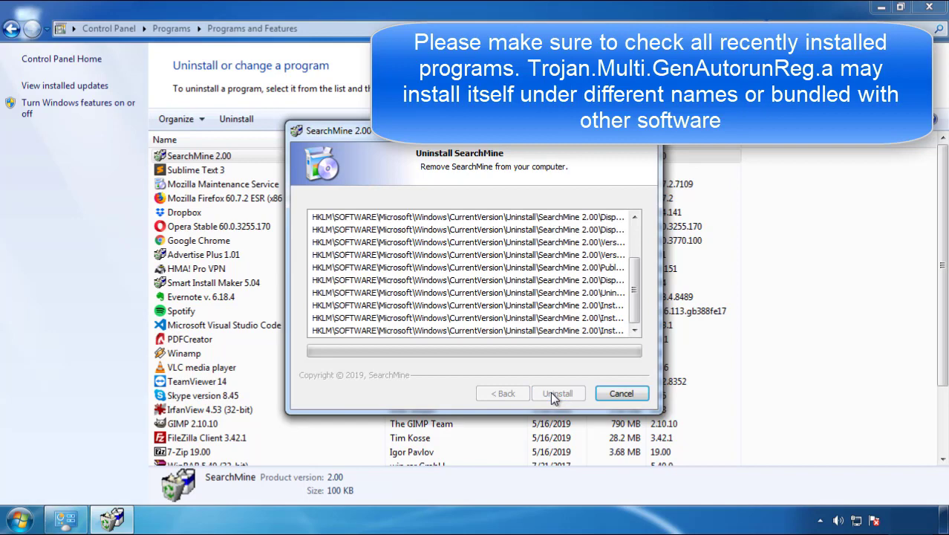
{"action": "left_click", "coordinate": [557, 393]}
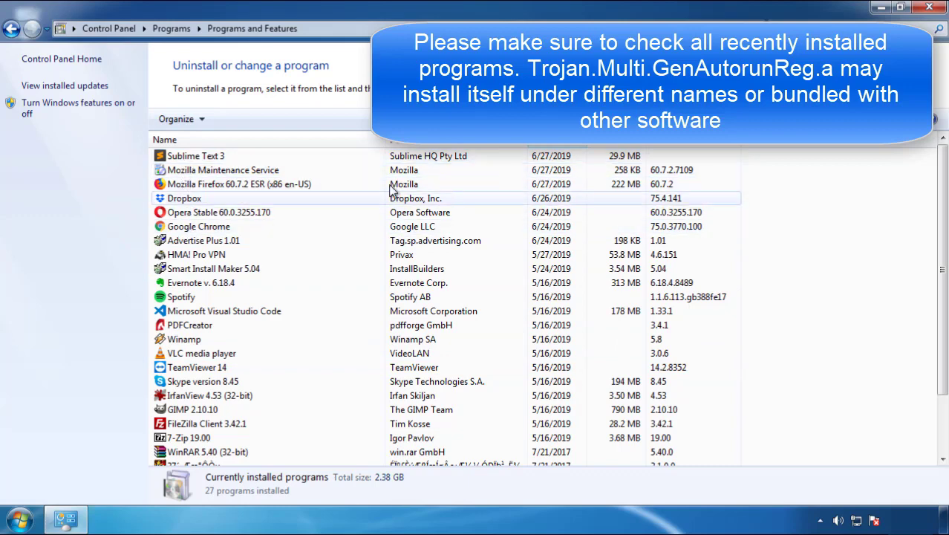
Step: Close Programs and Features and restart Windows from the Start menu
{"action": "left_click", "coordinate": [930, 9]}
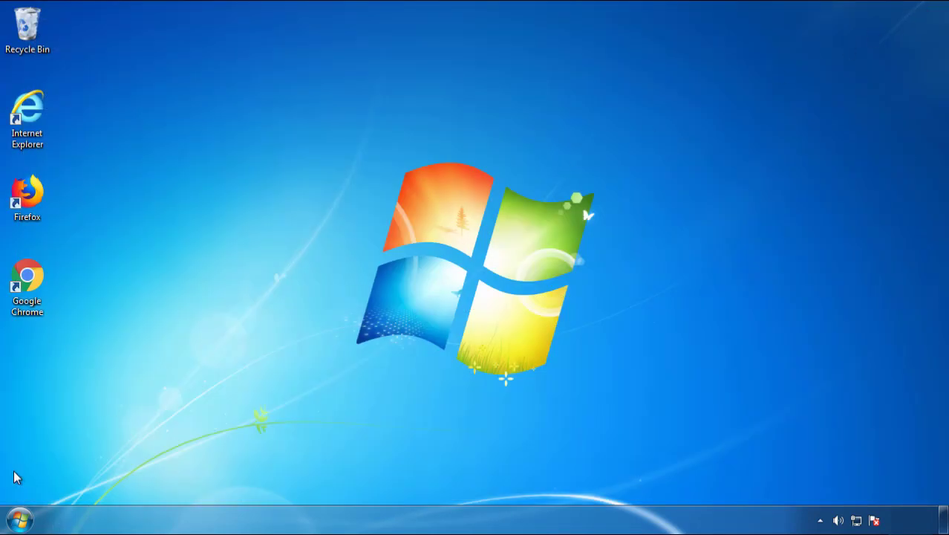
{"action": "left_click", "coordinate": [19, 518]}
{"action": "left_click", "coordinate": [258, 481]}
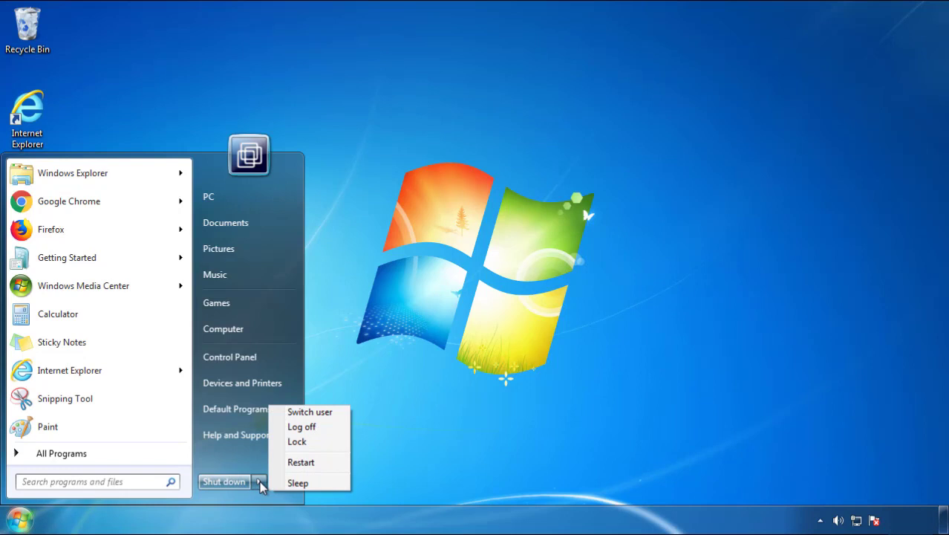
{"action": "left_click", "coordinate": [490, 419]}
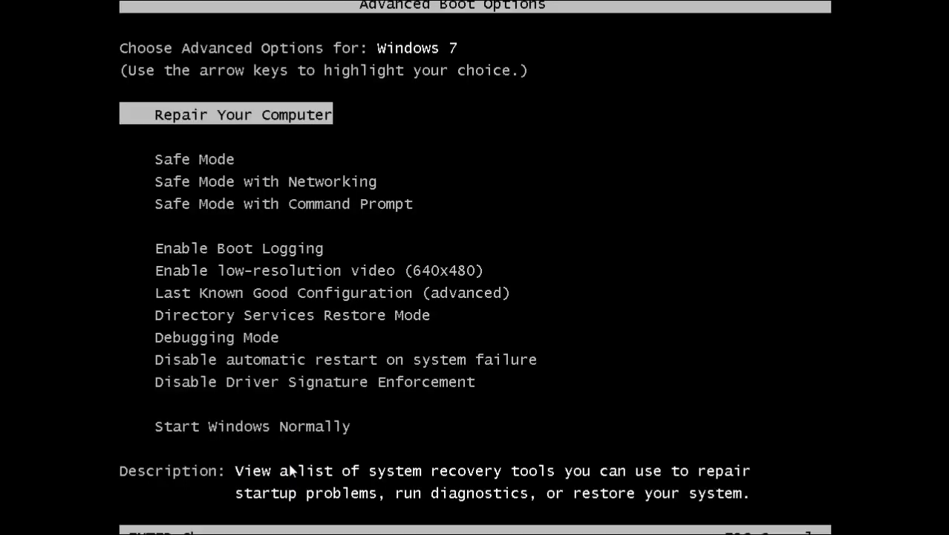
Step: Boot into Safe Mode and launch Firefox, declining the default-browser prompt
{"action": "key", "text": "Down"}
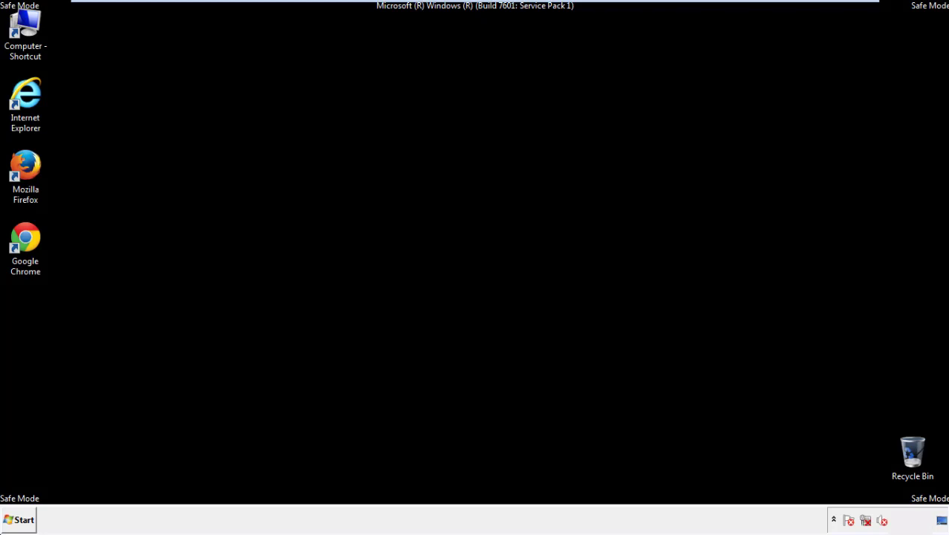
{"action": "double_click", "coordinate": [34, 173]}
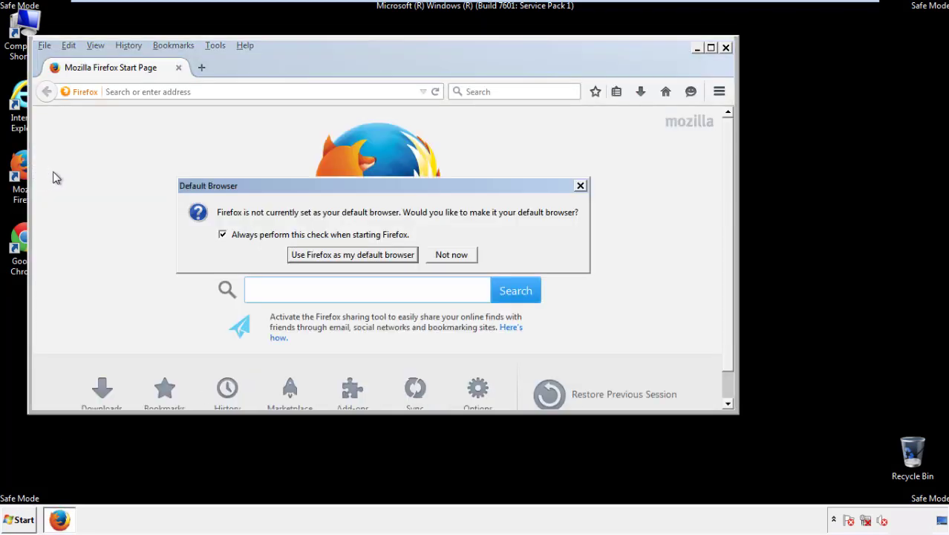
{"action": "left_click", "coordinate": [462, 255]}
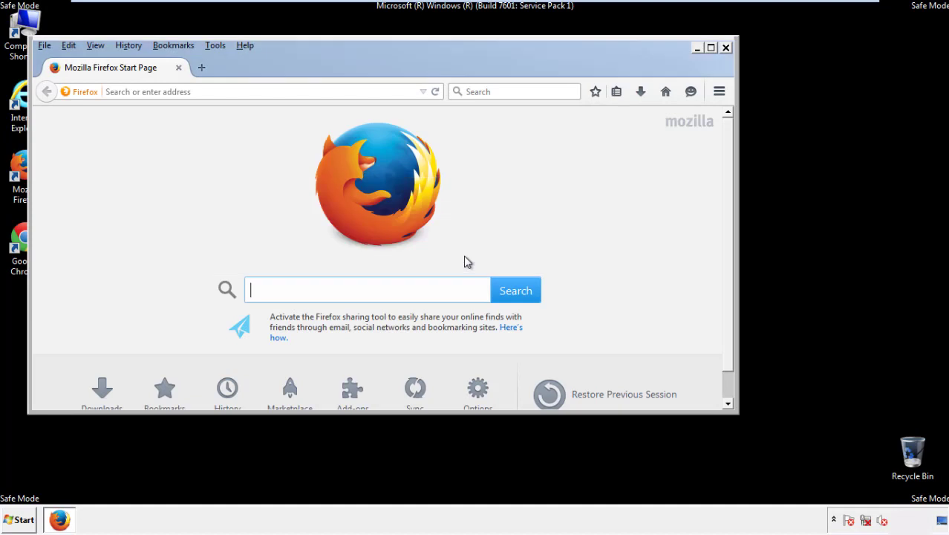
Step: Enable Firefox's Menu Bar from the tab-strip context menu
{"action": "right_click", "coordinate": [289, 65]}
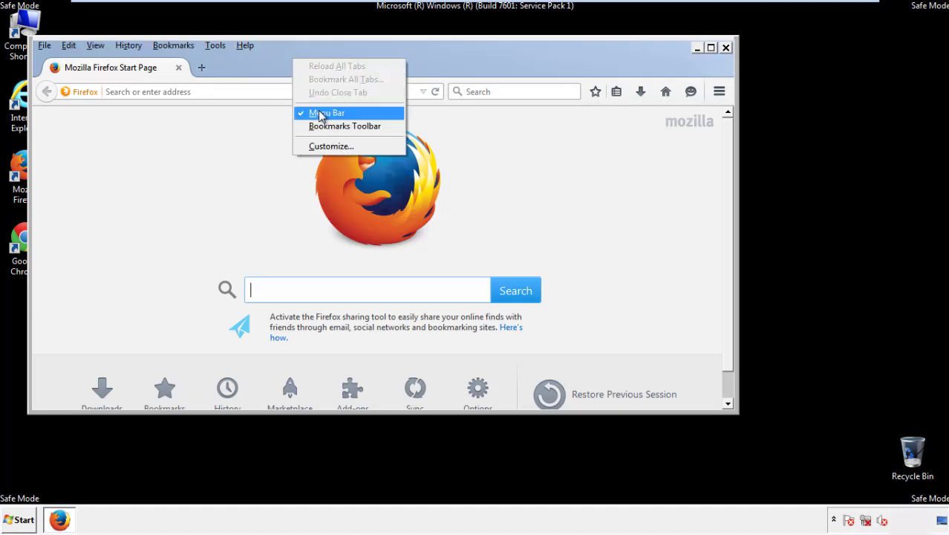
{"action": "left_click", "coordinate": [318, 111]}
{"action": "right_click", "coordinate": [299, 61]}
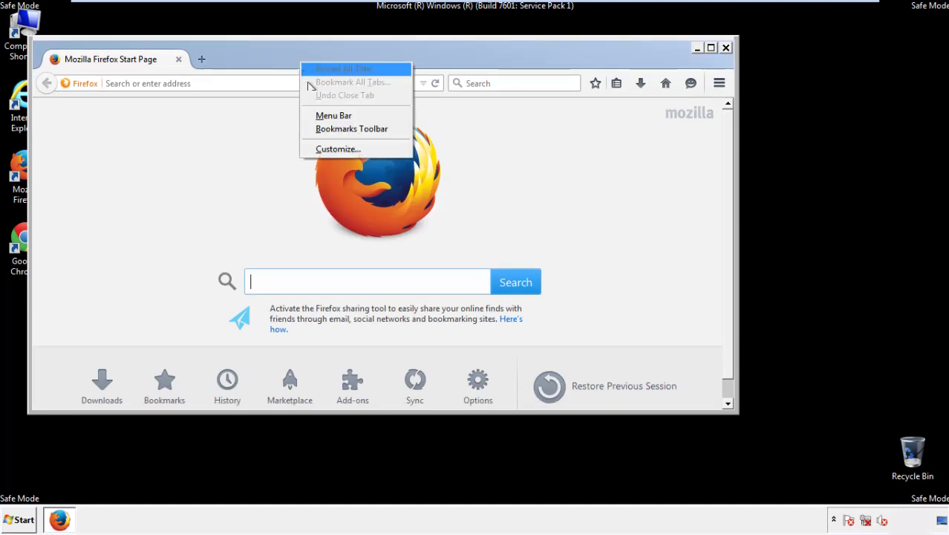
{"action": "left_click", "coordinate": [319, 116]}
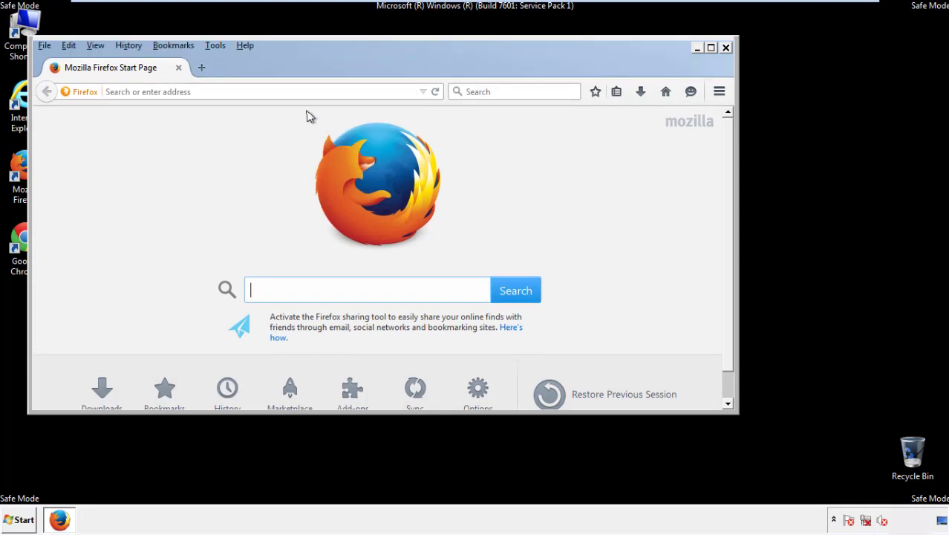
Step: Open Clear Recent History with time range Everything and all data types checked
{"action": "left_click", "coordinate": [135, 49]}
{"action": "left_click", "coordinate": [144, 74]}
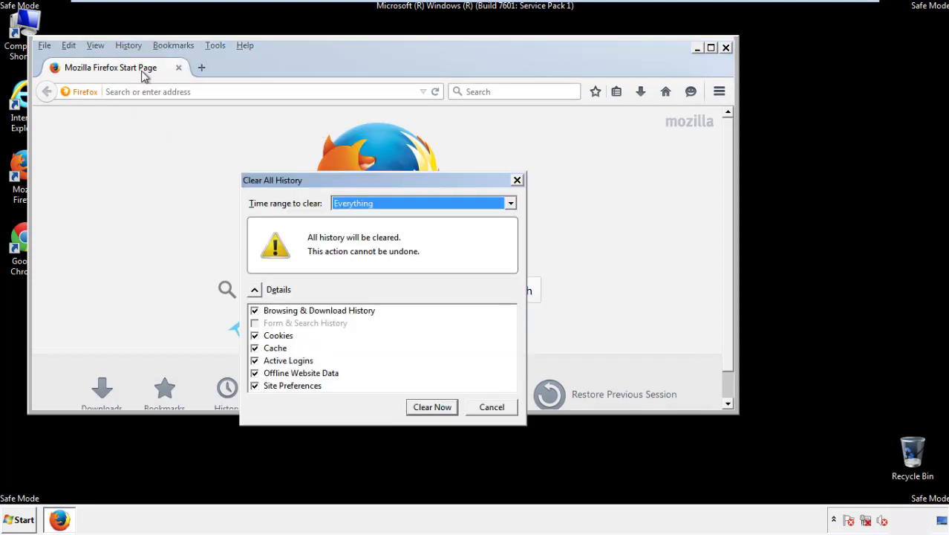
{"action": "left_click", "coordinate": [353, 207]}
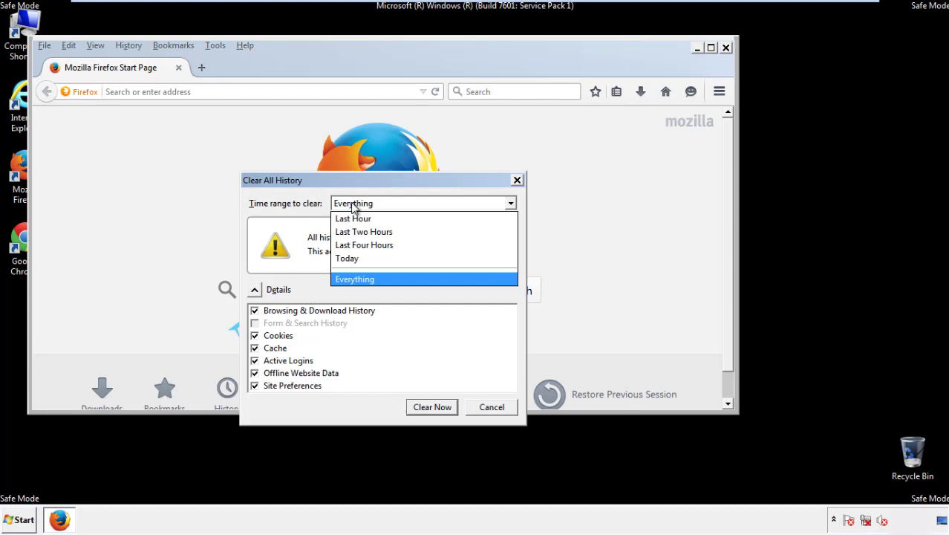
{"action": "left_click", "coordinate": [354, 276]}
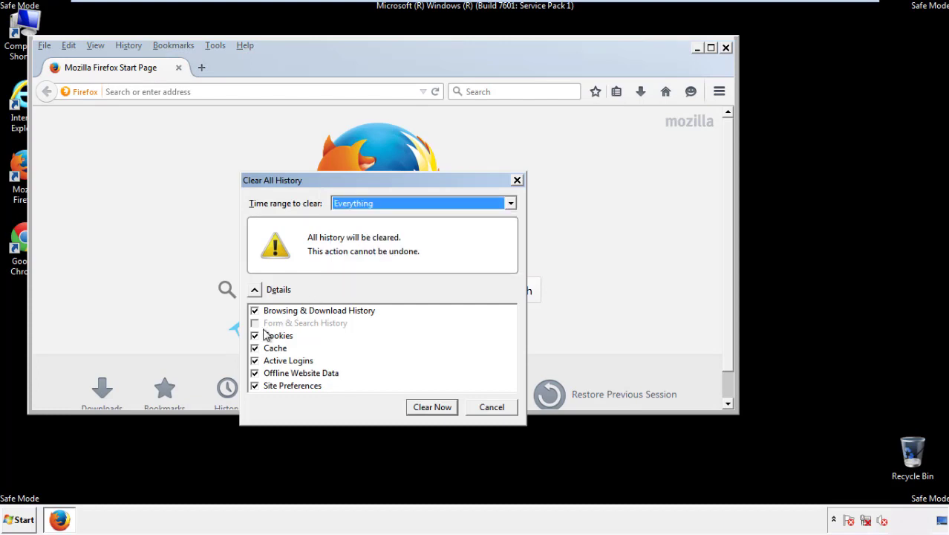
{"action": "left_click", "coordinate": [254, 373]}
{"action": "left_click", "coordinate": [255, 385]}
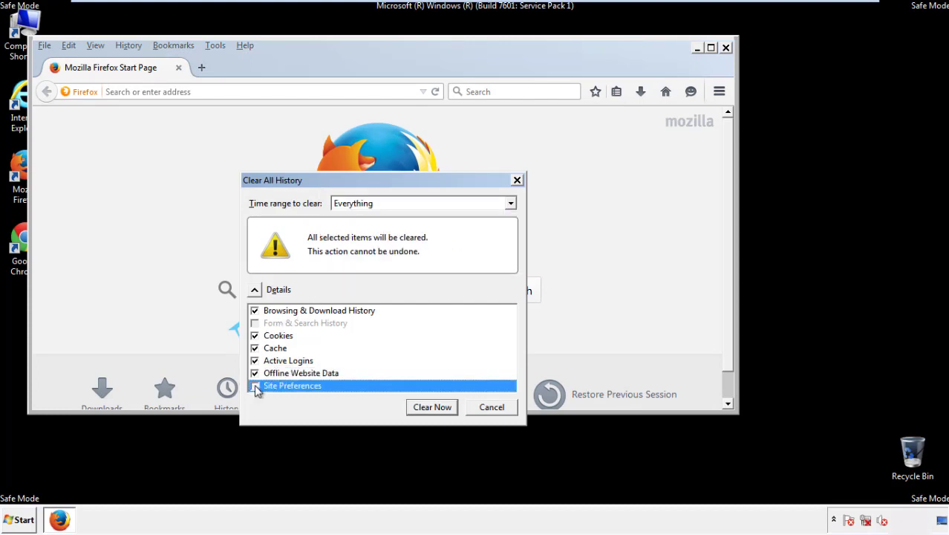
Step: Clear all history, then refresh Firefox to defaults from Troubleshooting Information
{"action": "left_click", "coordinate": [431, 408]}
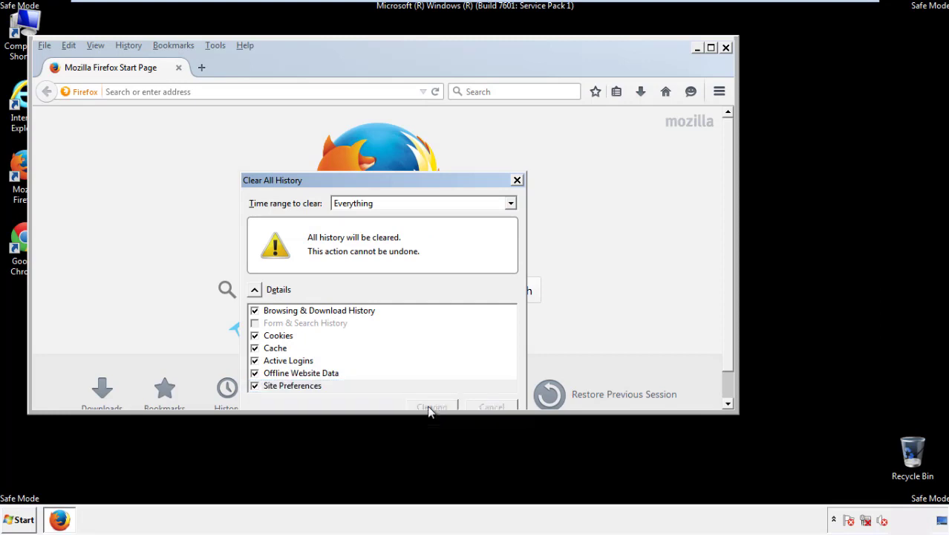
{"action": "left_click", "coordinate": [245, 45]}
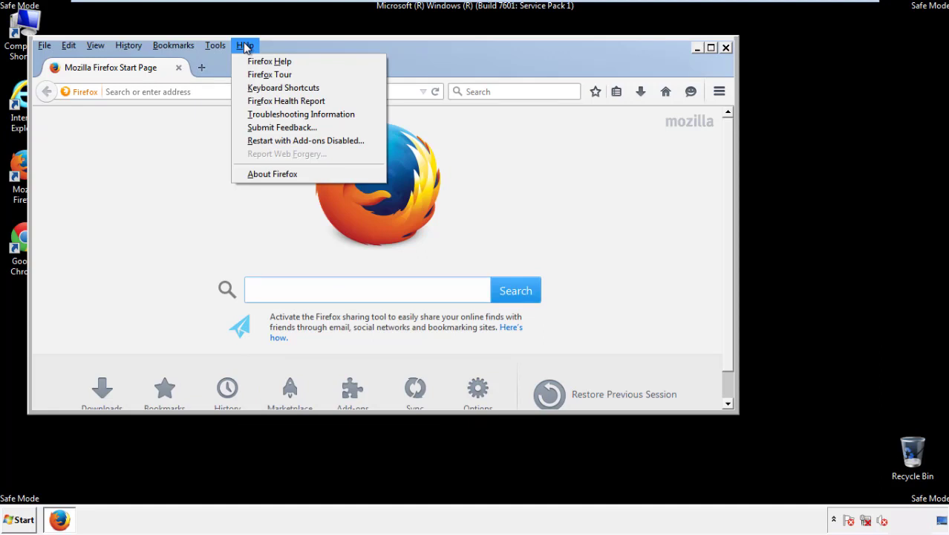
{"action": "left_click", "coordinate": [275, 114]}
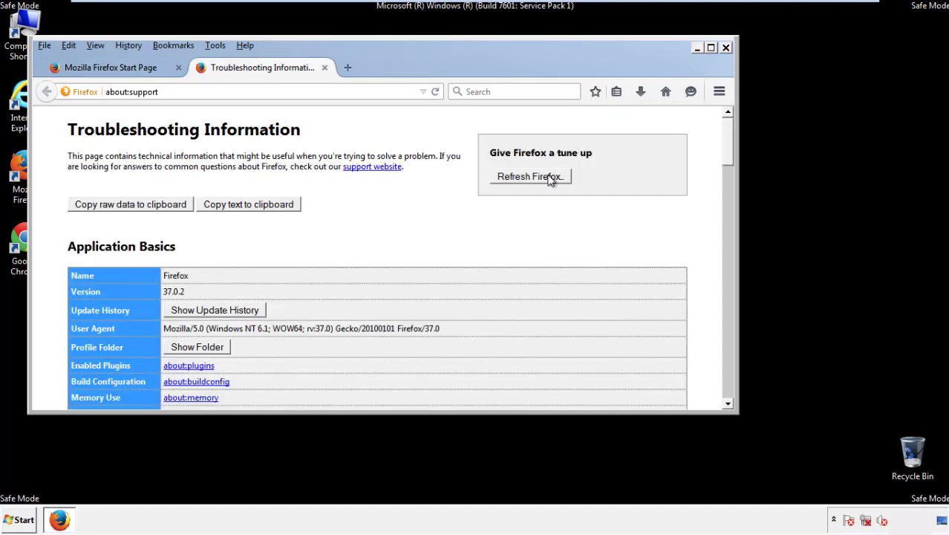
{"action": "left_click", "coordinate": [550, 180]}
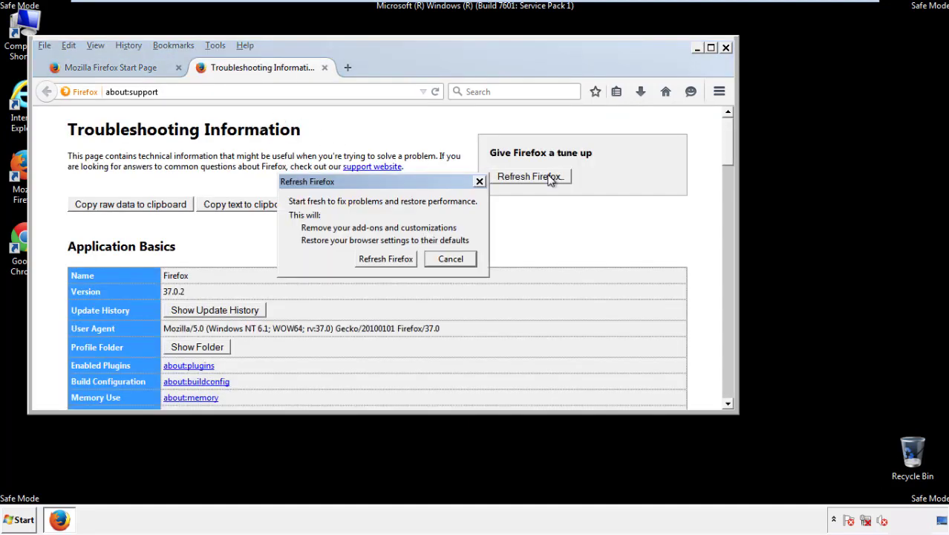
{"action": "left_click", "coordinate": [386, 260]}
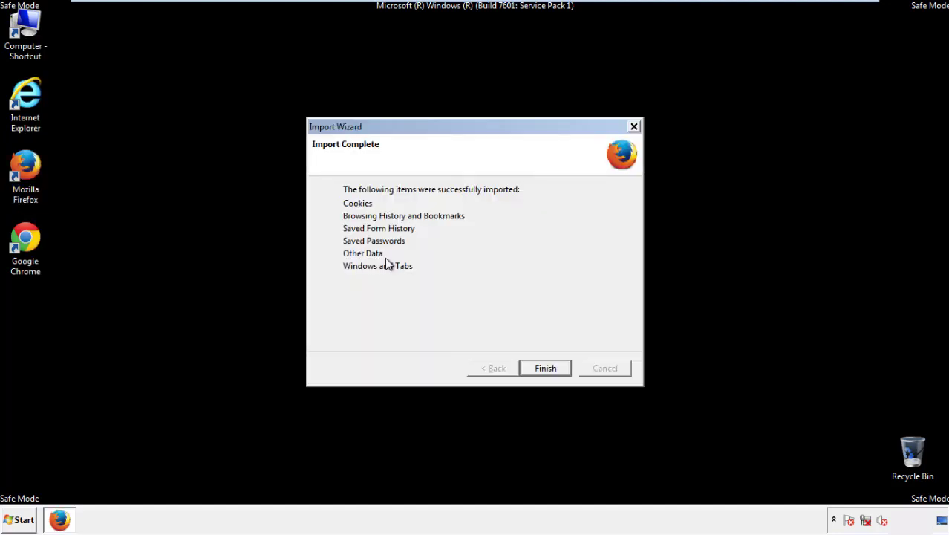
Step: Finish the import wizard, decline the default-browser prompt, and close Firefox
{"action": "left_click", "coordinate": [545, 368]}
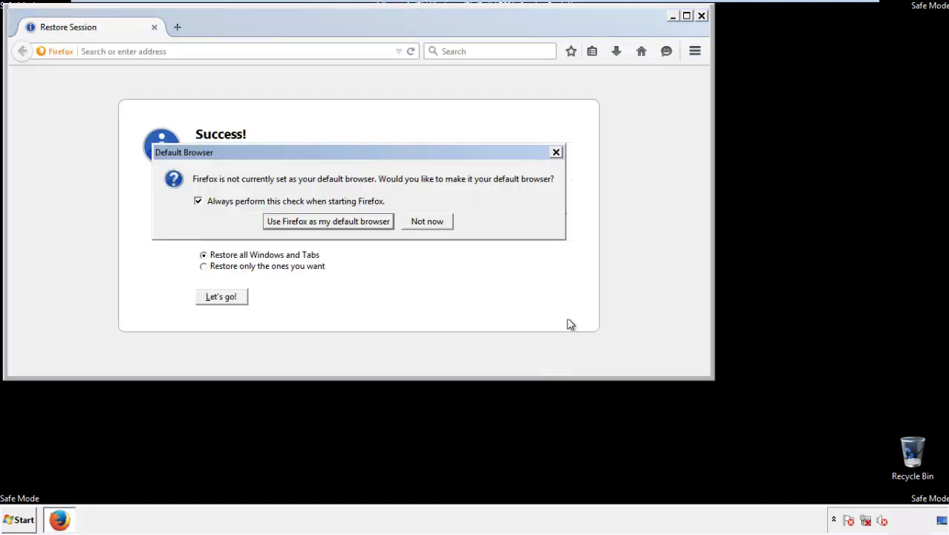
{"action": "left_click", "coordinate": [429, 222]}
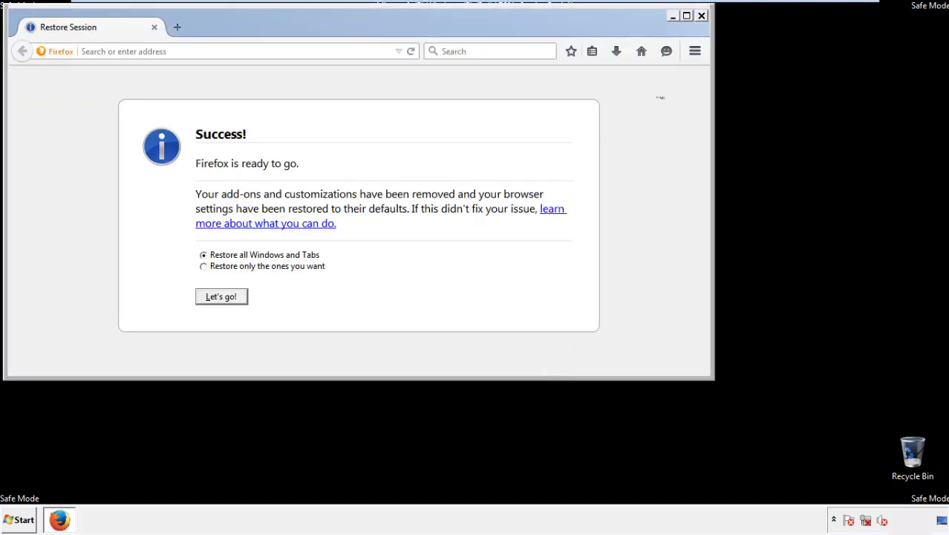
{"action": "left_click", "coordinate": [701, 15]}
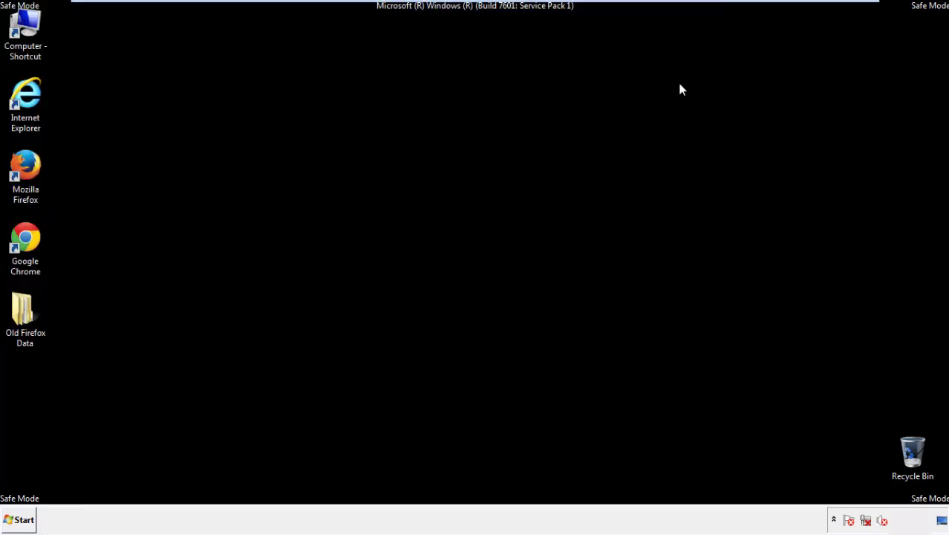
Step: Launch Chrome, choose Don't ask again, and open History from Settings
{"action": "left_click", "coordinate": [22, 236]}
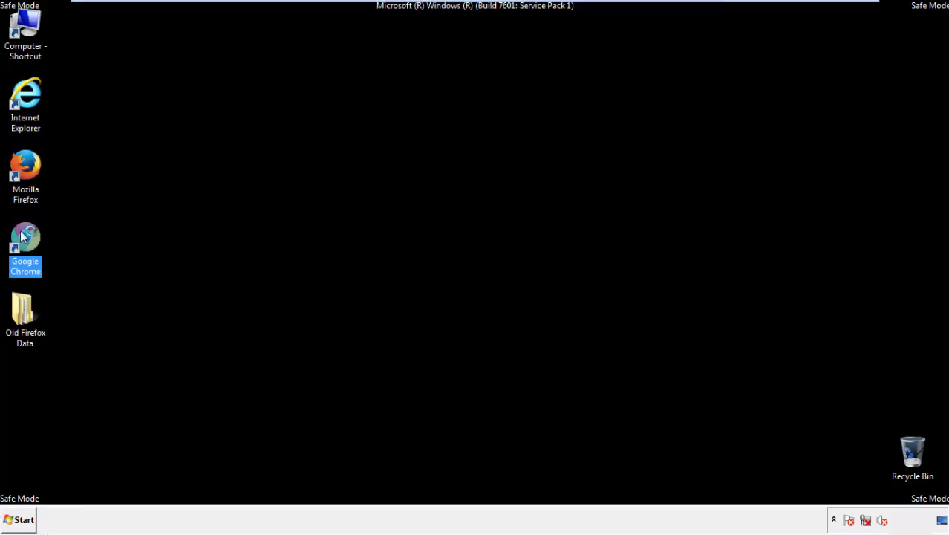
{"action": "double_click", "coordinate": [23, 236]}
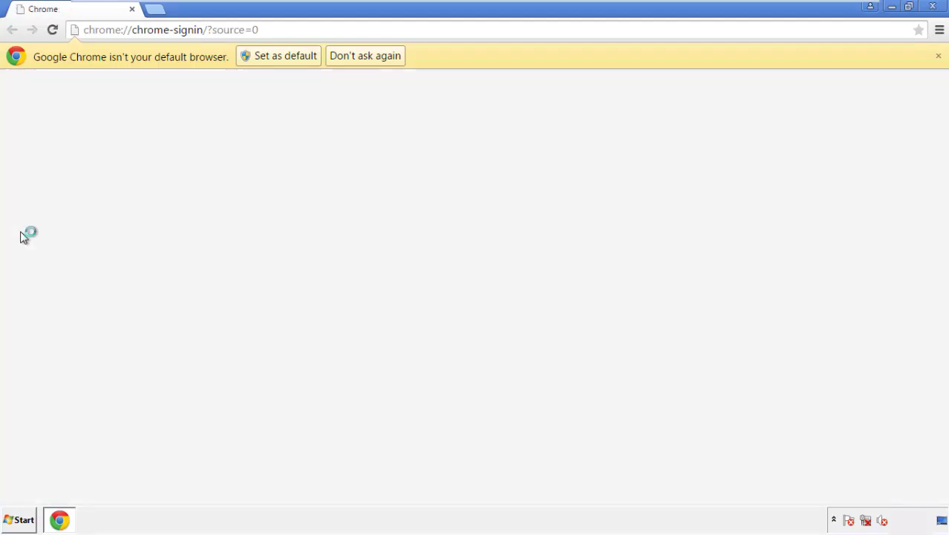
{"action": "left_click", "coordinate": [381, 60]}
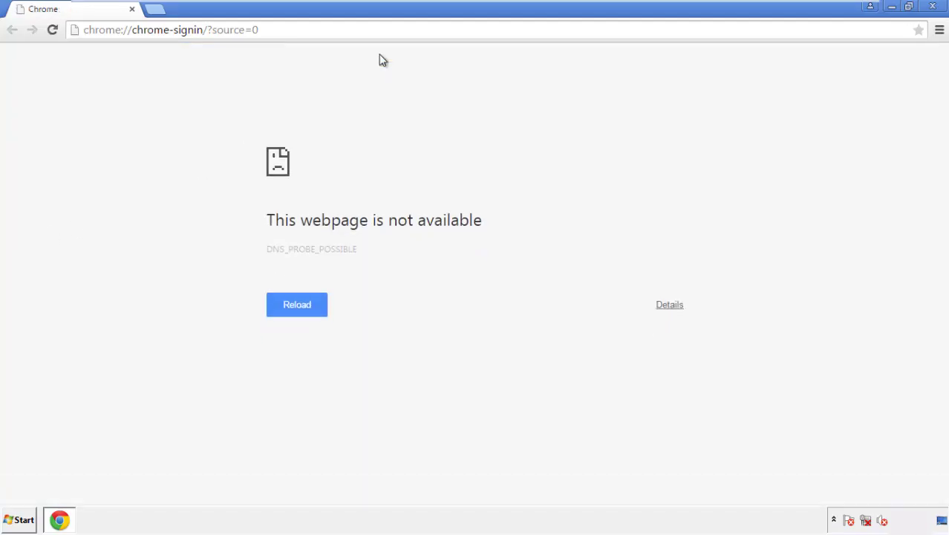
{"action": "left_click", "coordinate": [939, 33]}
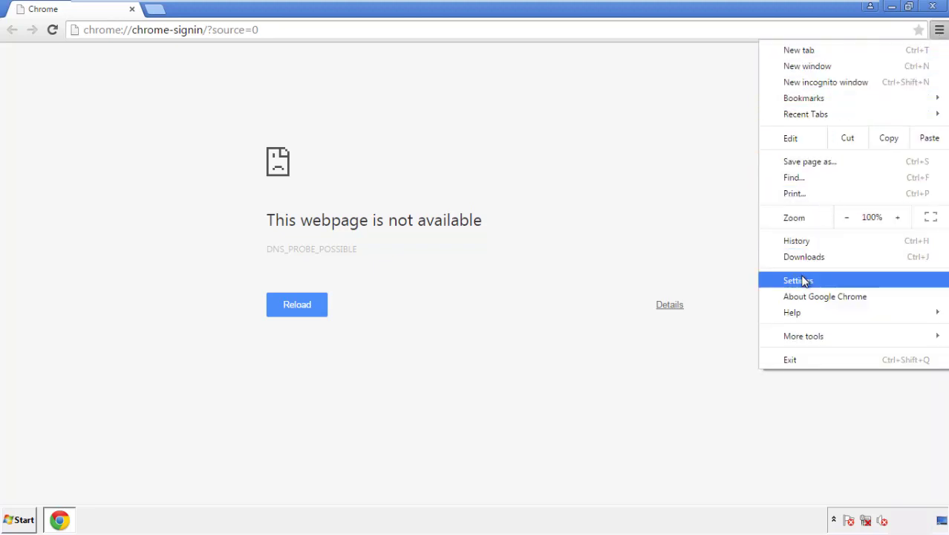
{"action": "left_click", "coordinate": [802, 280]}
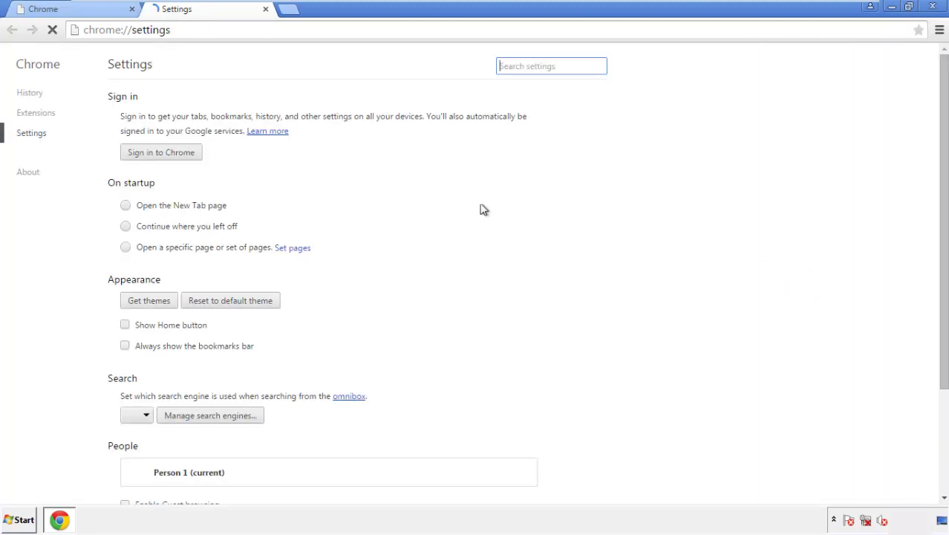
{"action": "left_click", "coordinate": [34, 95]}
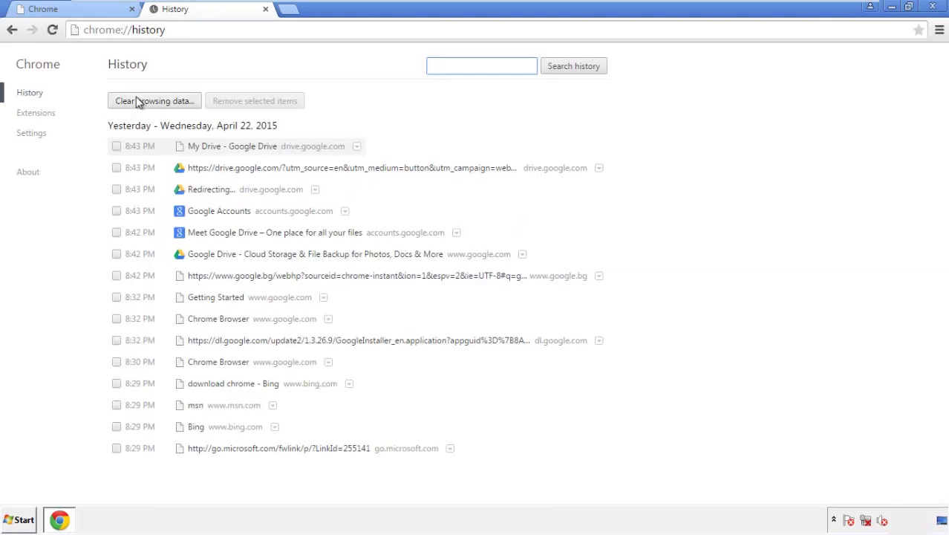
Step: Clear Chrome browsing data from the beginning of time, including autofill data
{"action": "left_click", "coordinate": [144, 102]}
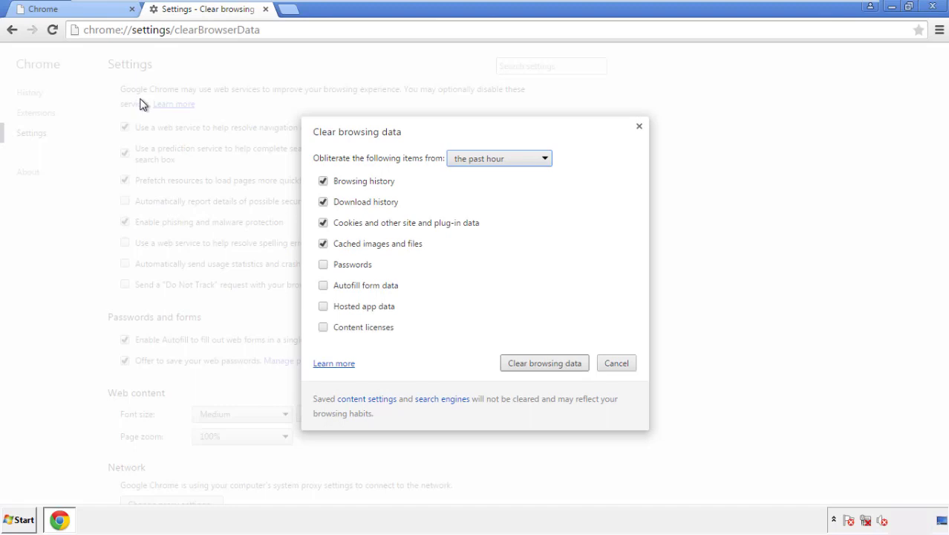
{"action": "left_click", "coordinate": [477, 159]}
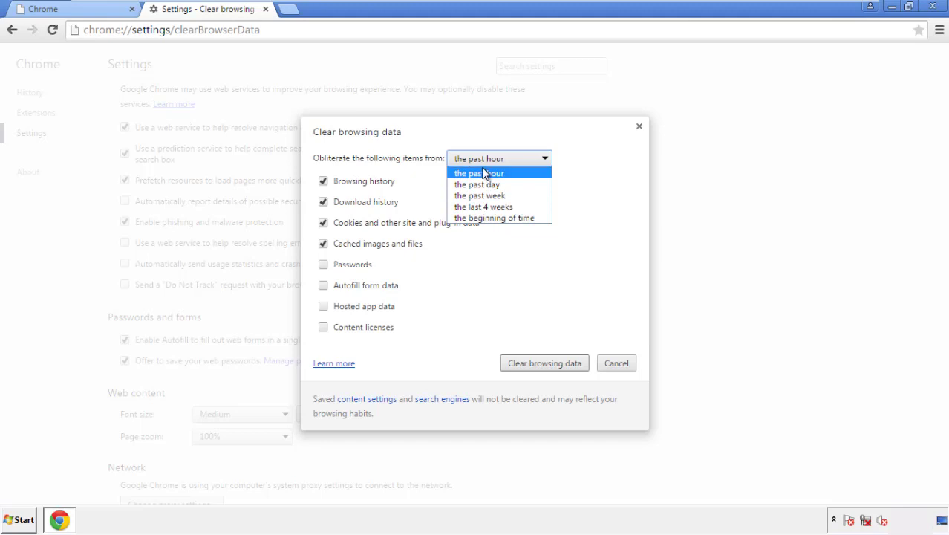
{"action": "left_click", "coordinate": [475, 220]}
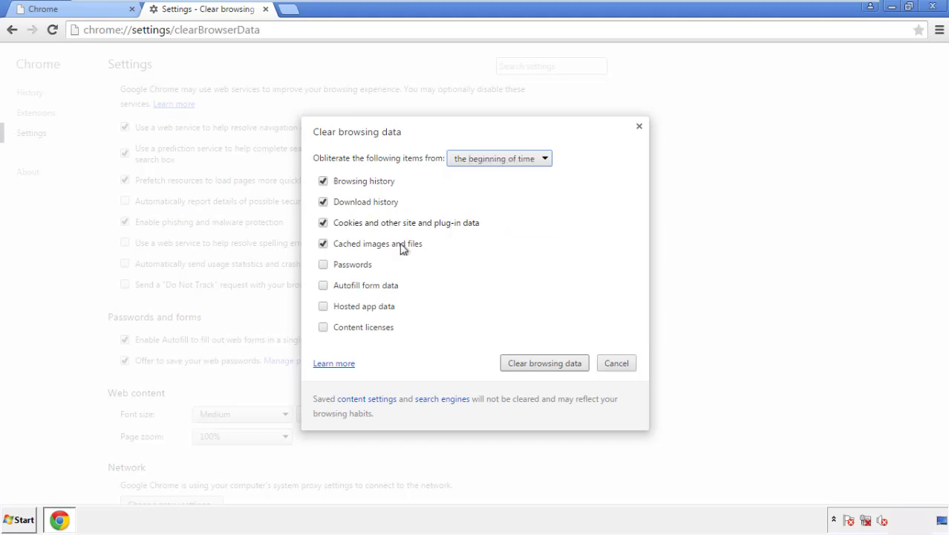
{"action": "left_click", "coordinate": [326, 287]}
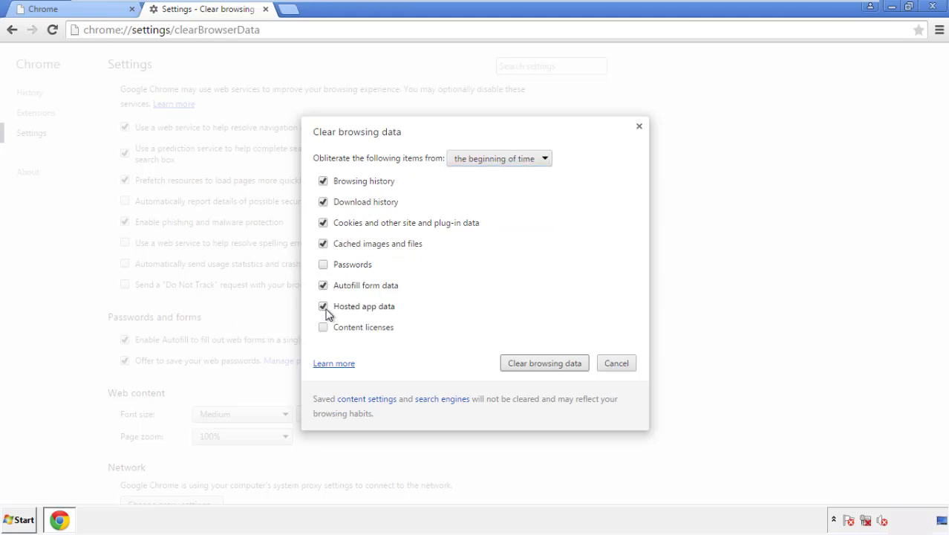
{"action": "left_click", "coordinate": [530, 362]}
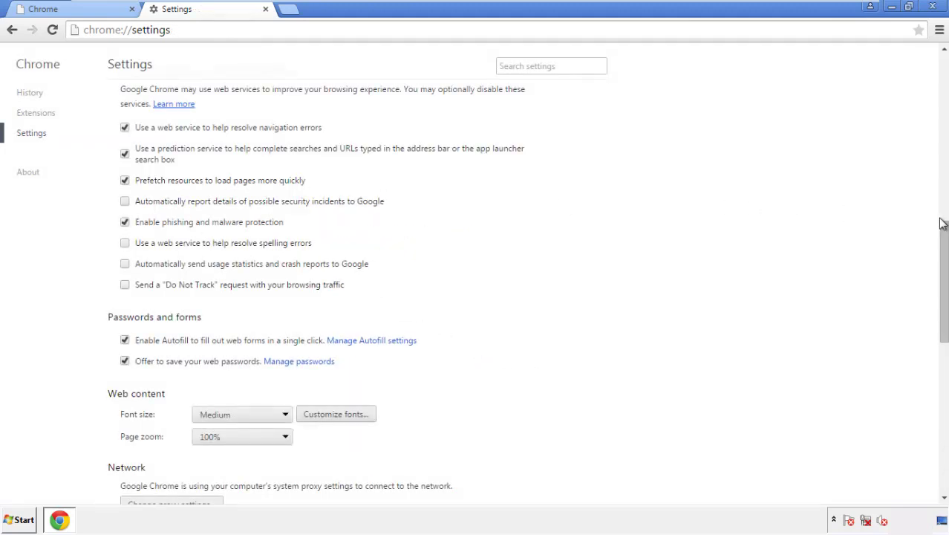
Step: Reset Chrome's settings to their original defaults and close the browser
{"action": "left_click_drag", "start_coordinate": [943, 224], "coordinate": [943, 391]}
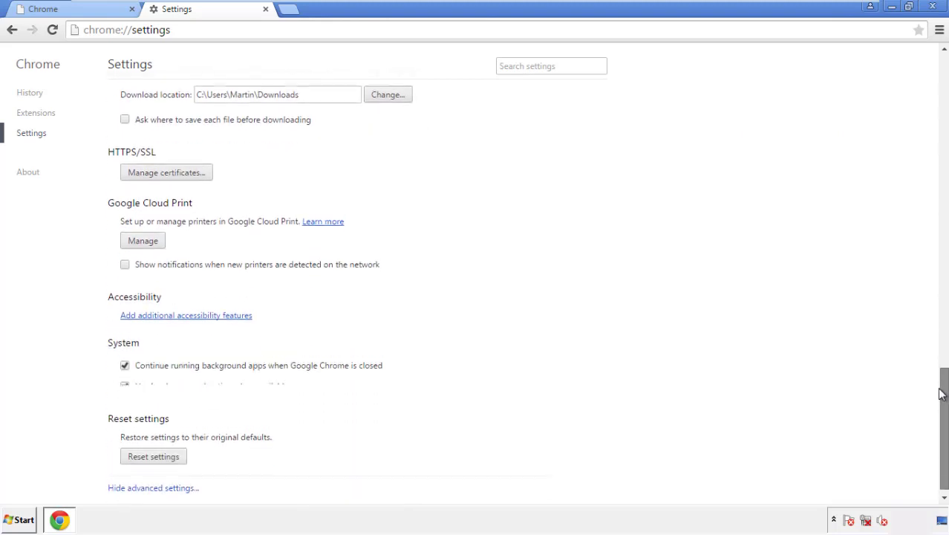
{"action": "left_click", "coordinate": [180, 453]}
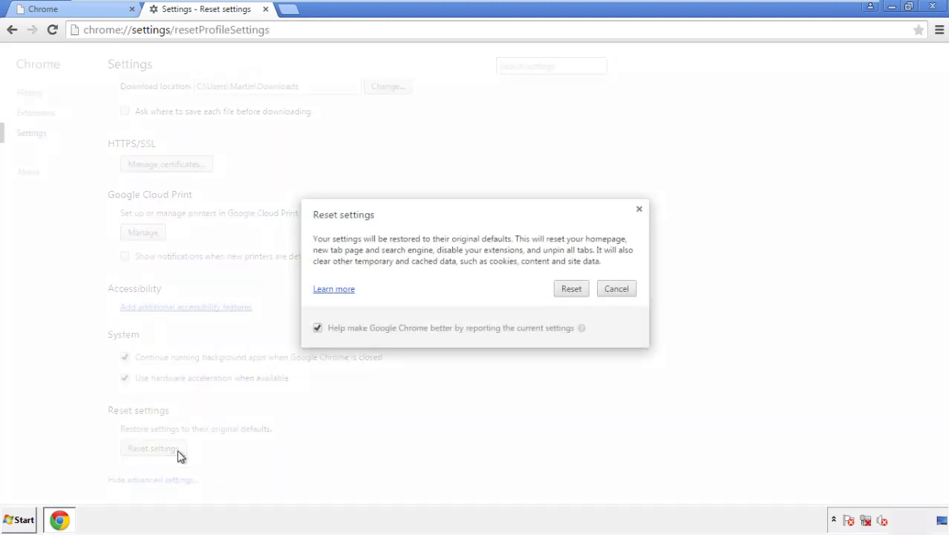
{"action": "left_click", "coordinate": [572, 289]}
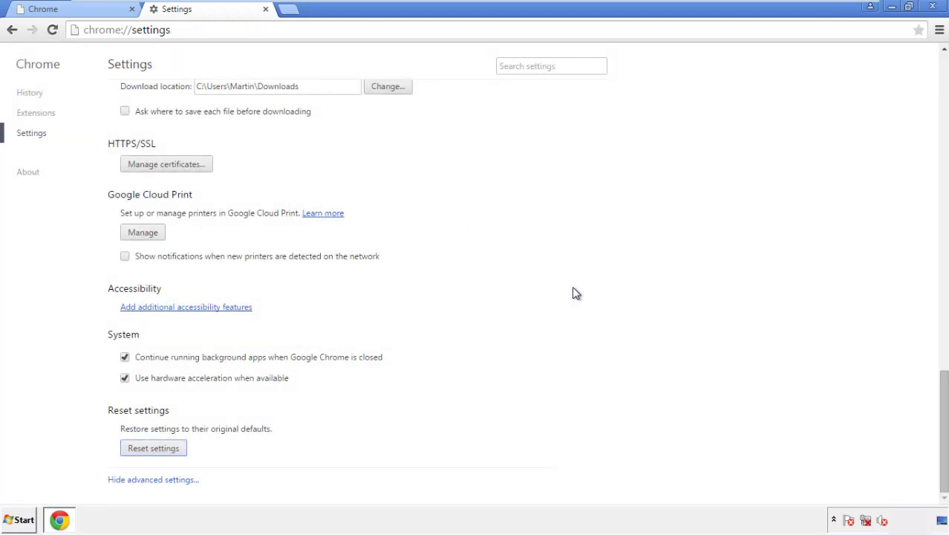
{"action": "left_click", "coordinate": [933, 6]}
{"action": "left_click", "coordinate": [511, 241]}
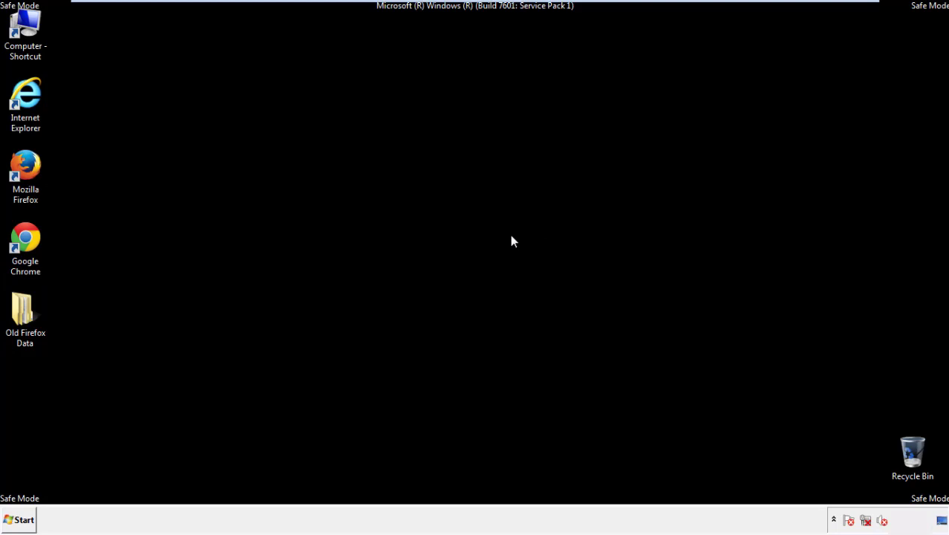
Step: Remove Search Mine from Firefox's Add-ons Manager and close Firefox
{"action": "double_click", "coordinate": [36, 186]}
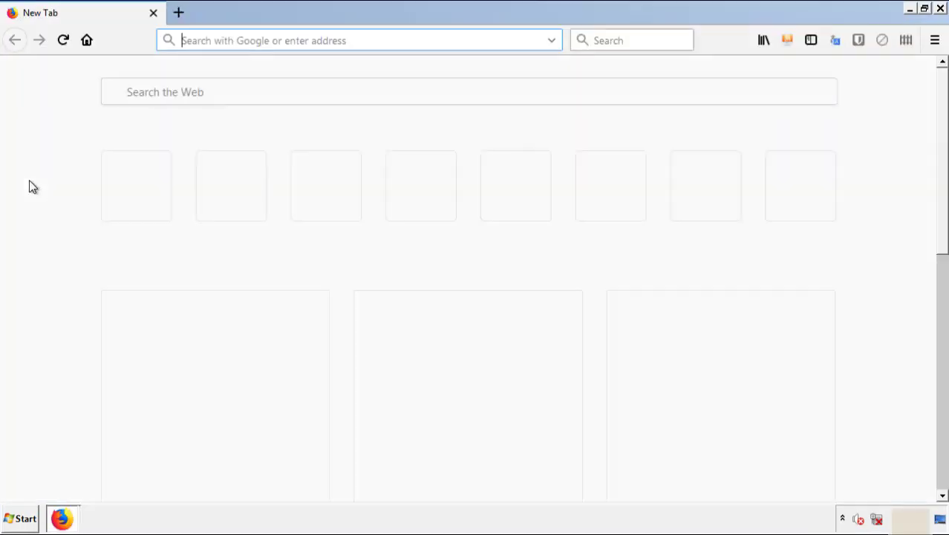
{"action": "left_click", "coordinate": [934, 40]}
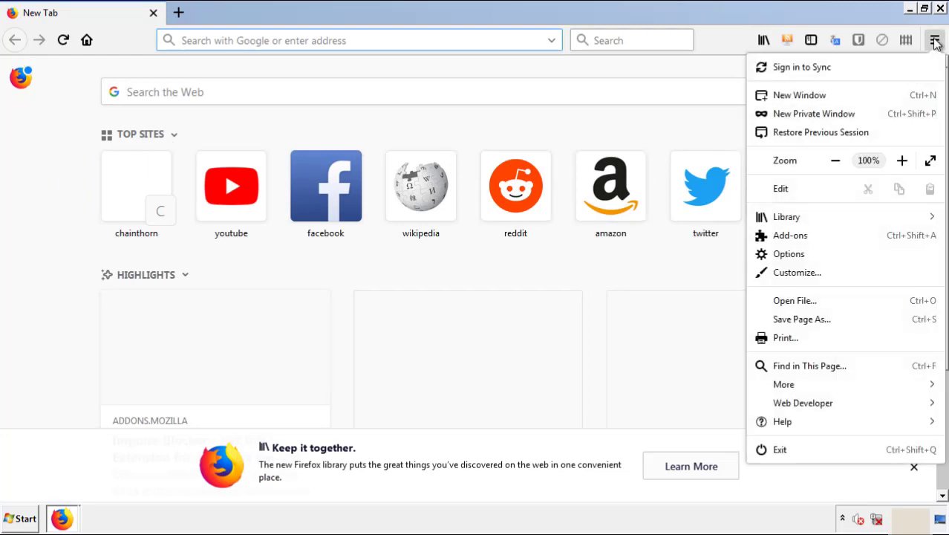
{"action": "left_click", "coordinate": [874, 241]}
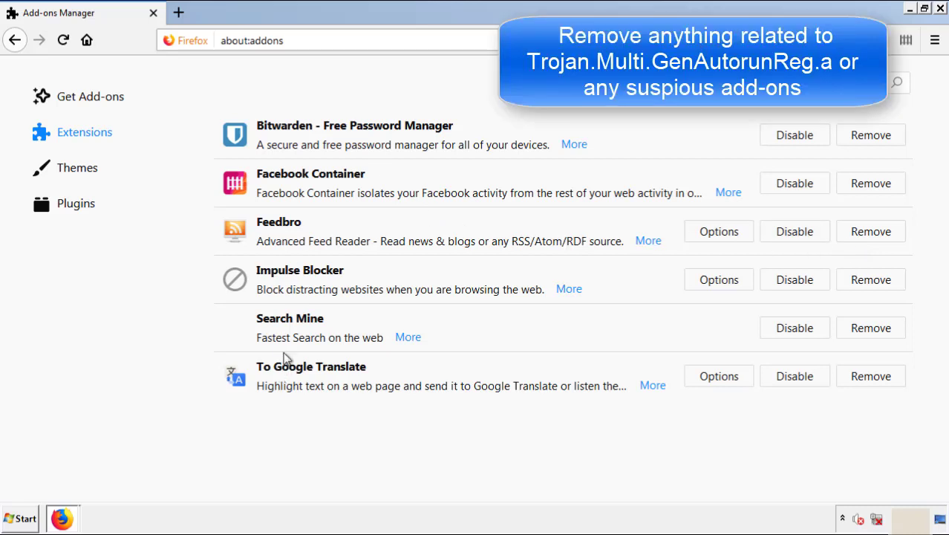
{"action": "left_click", "coordinate": [866, 334]}
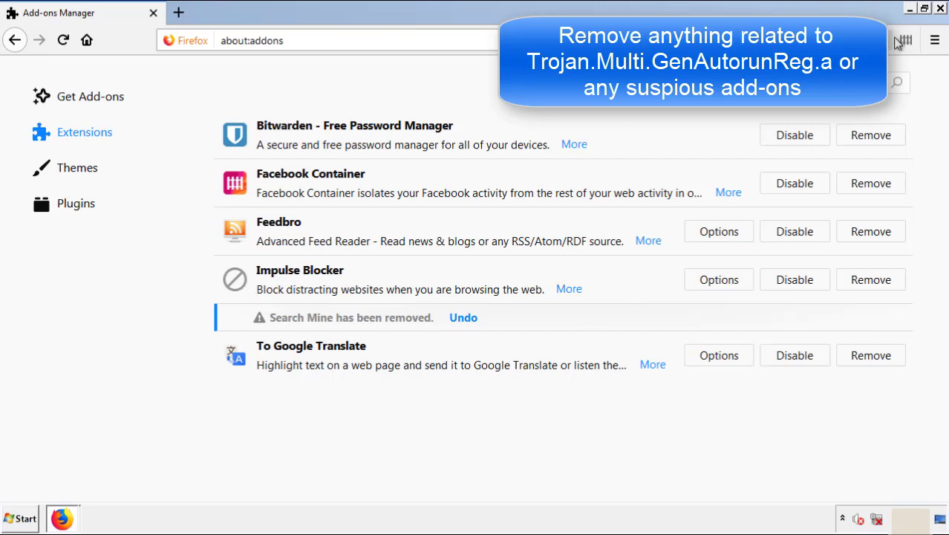
{"action": "left_click", "coordinate": [940, 9]}
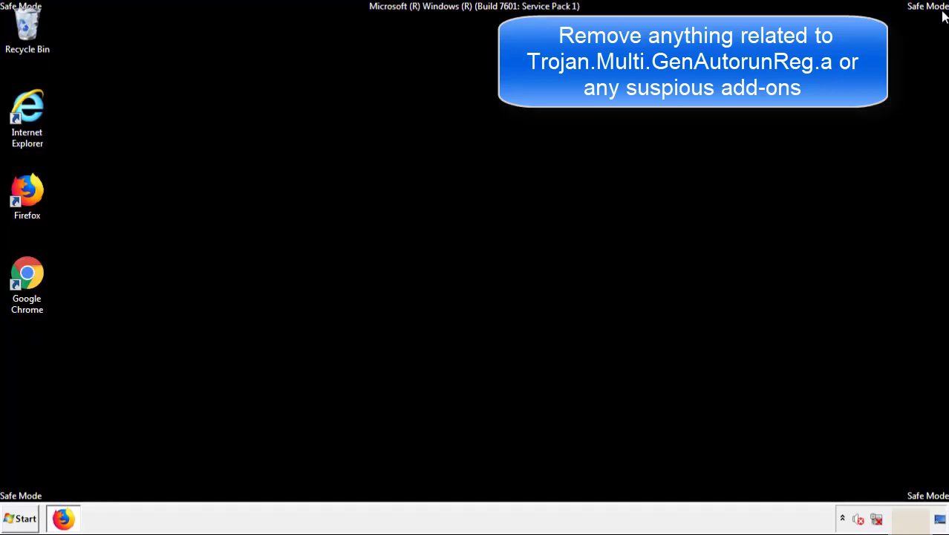
Step: Remove and confirm removal of Search Mine on Chrome's Extensions page
{"action": "double_click", "coordinate": [26, 286]}
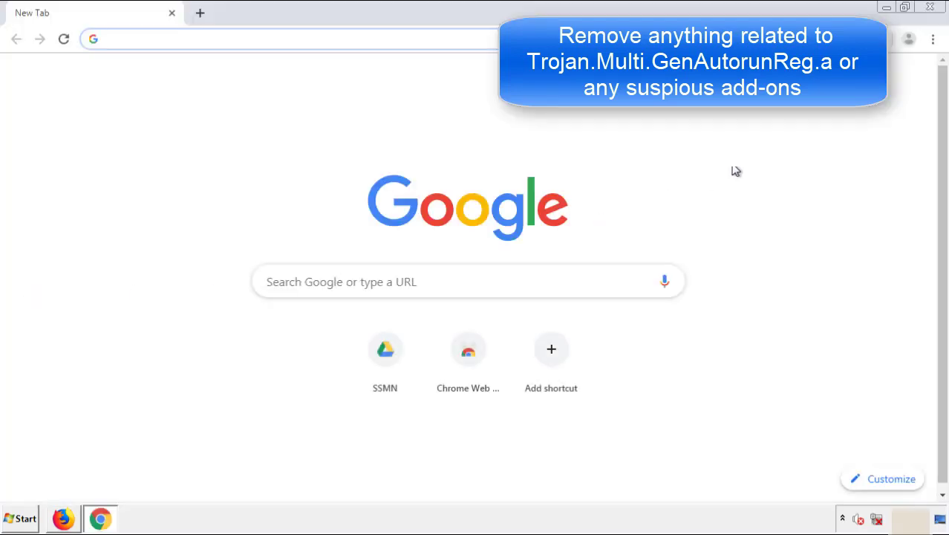
{"action": "left_click", "coordinate": [932, 38]}
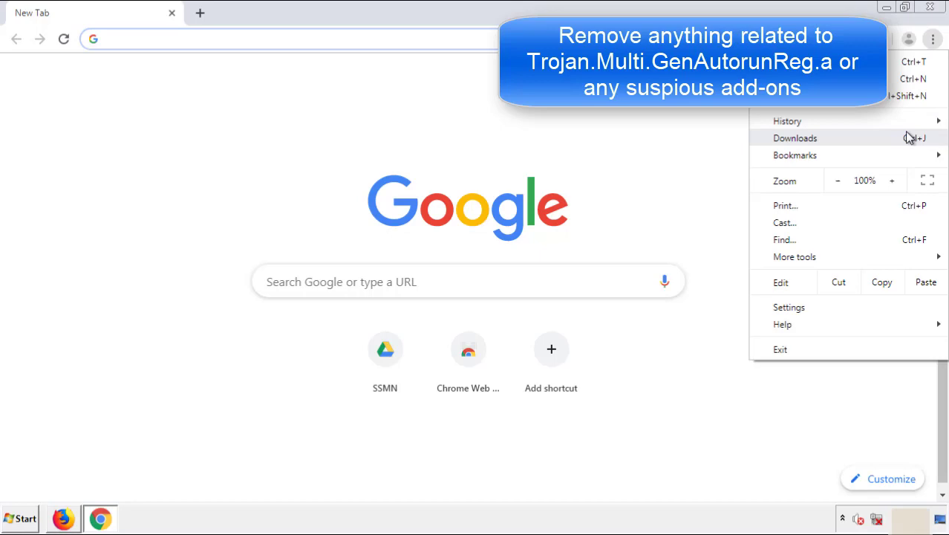
{"action": "mouse_move", "coordinate": [794, 256]}
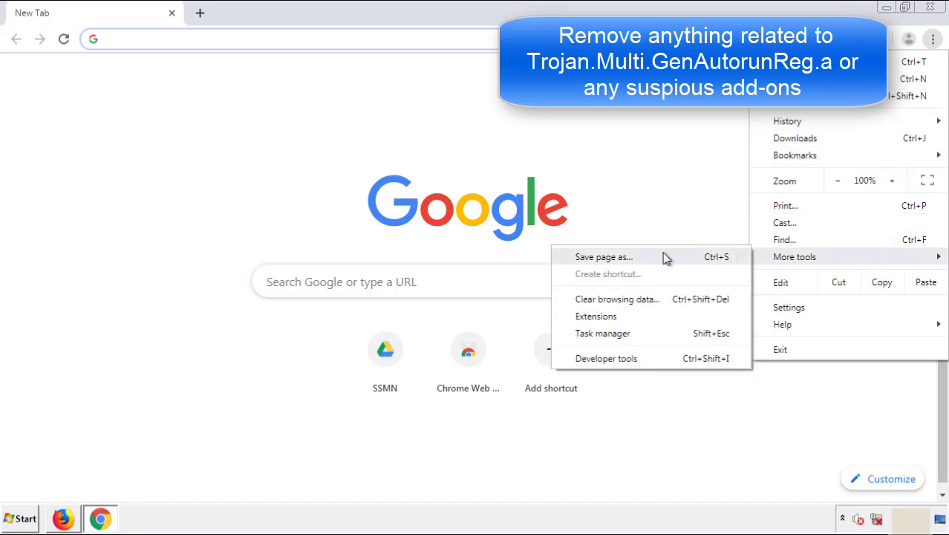
{"action": "left_click", "coordinate": [603, 316]}
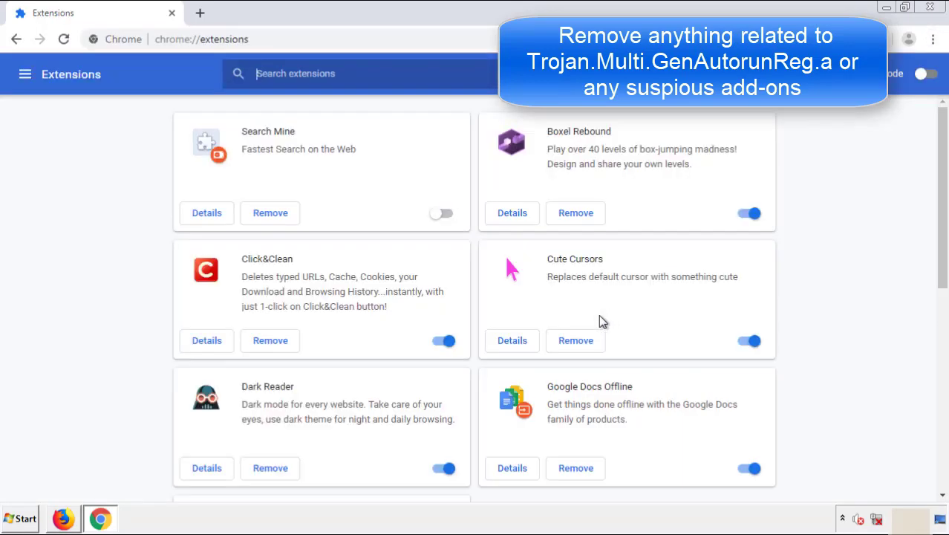
{"action": "scroll", "coordinate": [223, 208], "scroll_direction": "down", "scroll_amount": 5}
{"action": "scroll", "coordinate": [353, 263], "scroll_direction": "up", "scroll_amount": 5}
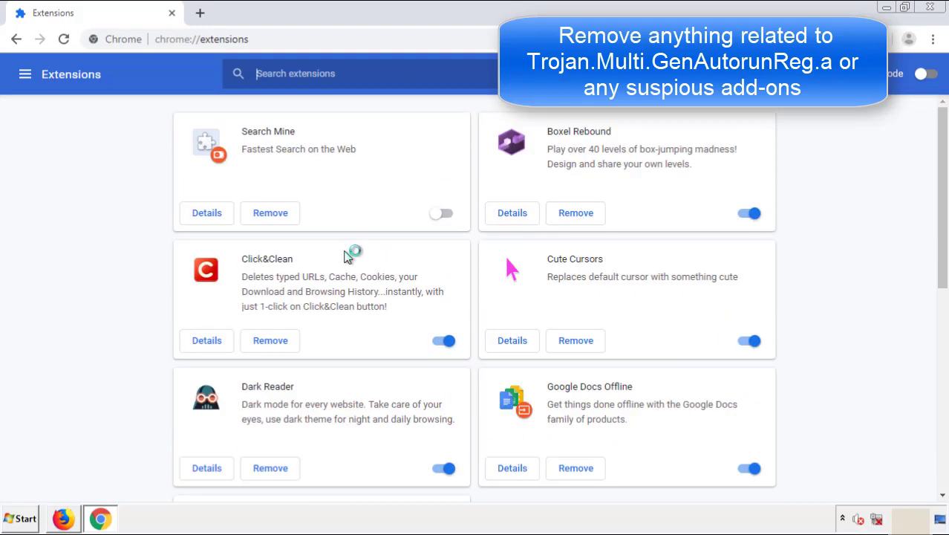
{"action": "left_click", "coordinate": [269, 216]}
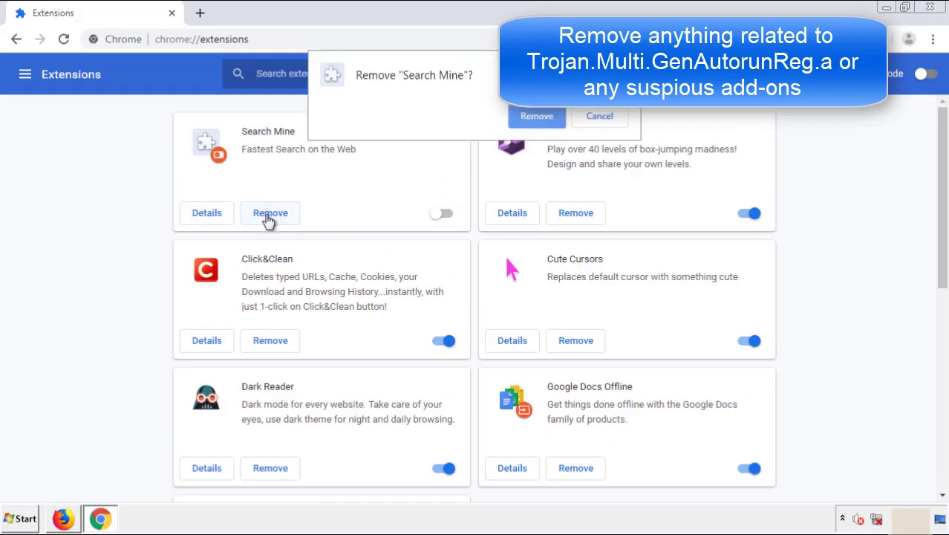
{"action": "left_click", "coordinate": [529, 119]}
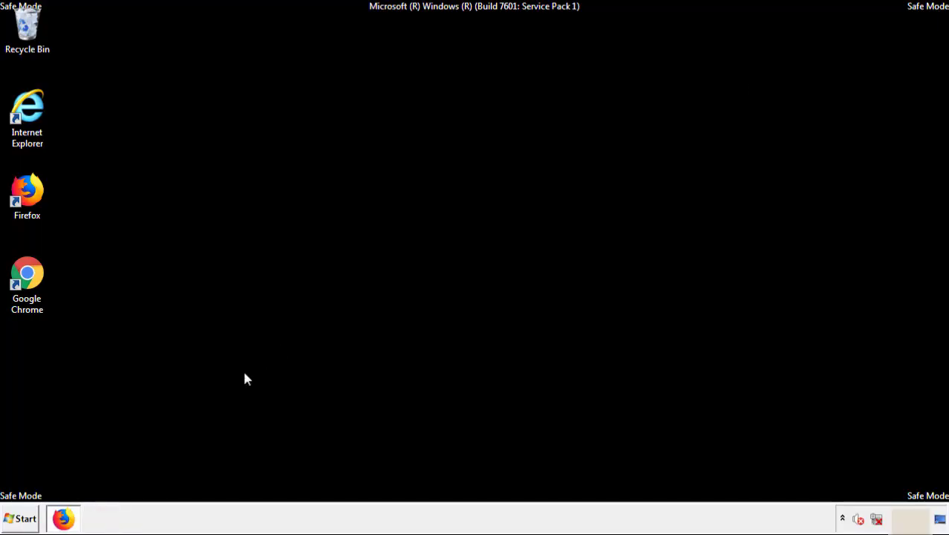
Step: Restart Windows from the Start menu's shut-down options
{"action": "left_click", "coordinate": [27, 518]}
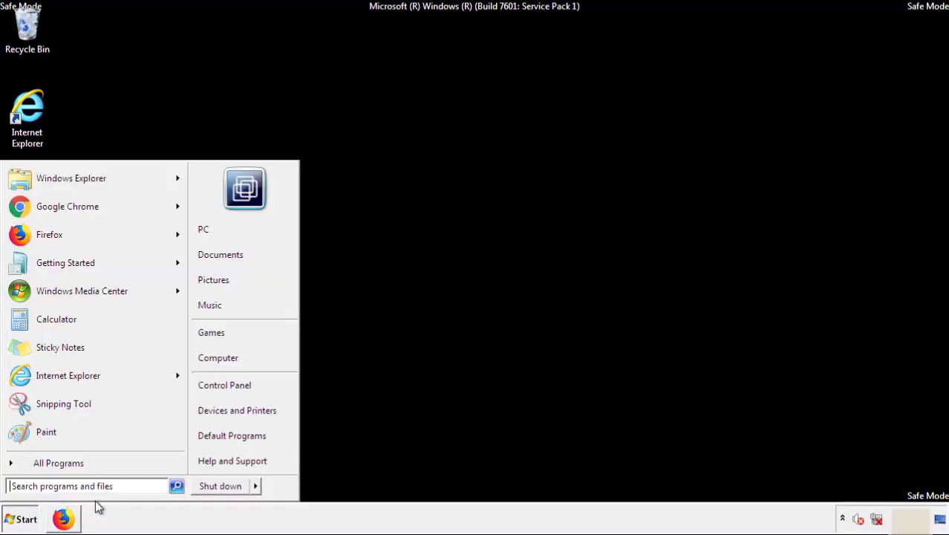
{"action": "left_click", "coordinate": [256, 486]}
{"action": "left_click", "coordinate": [294, 487]}
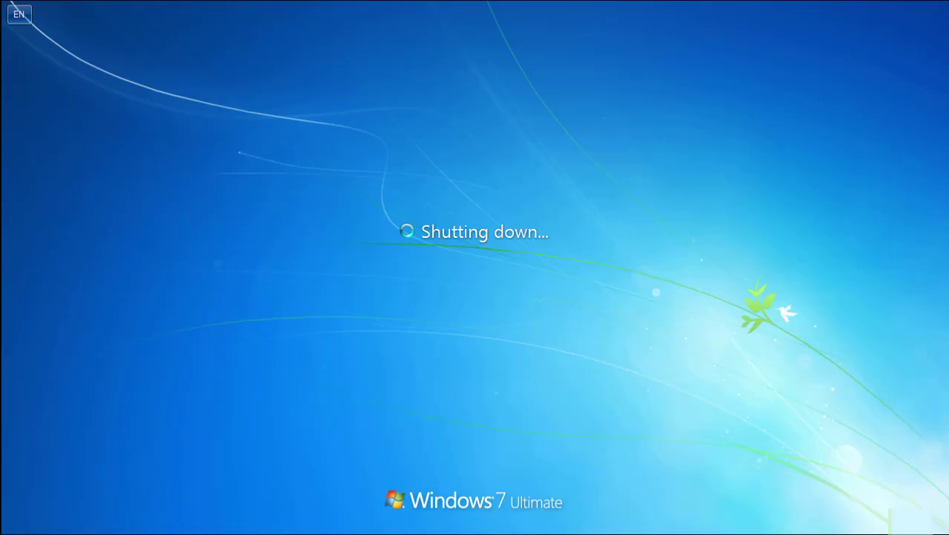